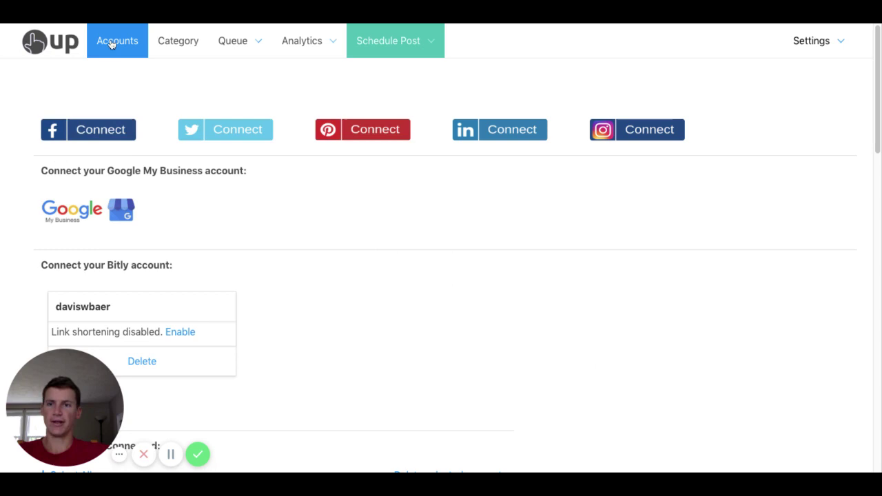
Step: Go to the Auto-post from RSS feeds page under Schedule Post
scroll(2, 189, down, 3)
scroll(1, 189, down, 5)
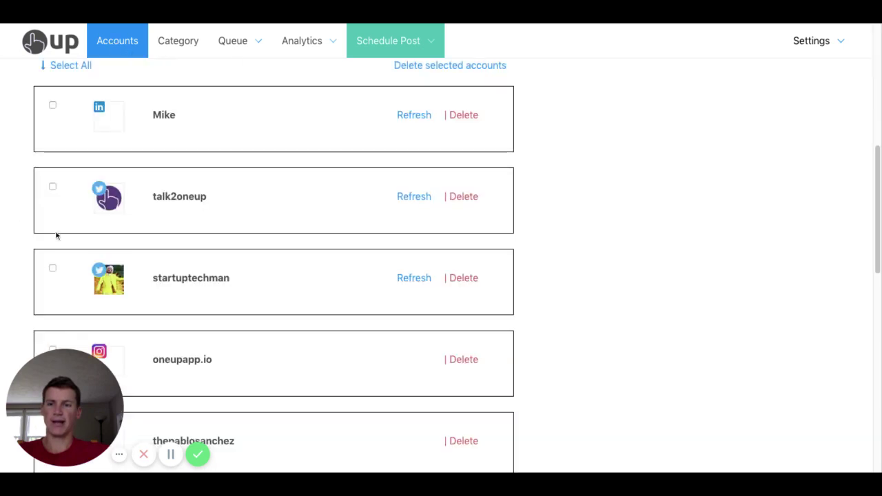
scroll(246, 277, up, 8)
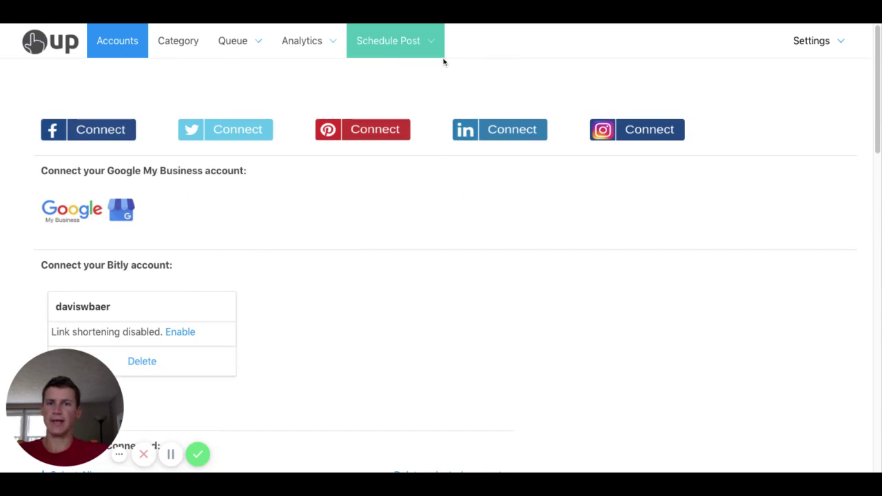
mouse_move(419, 41)
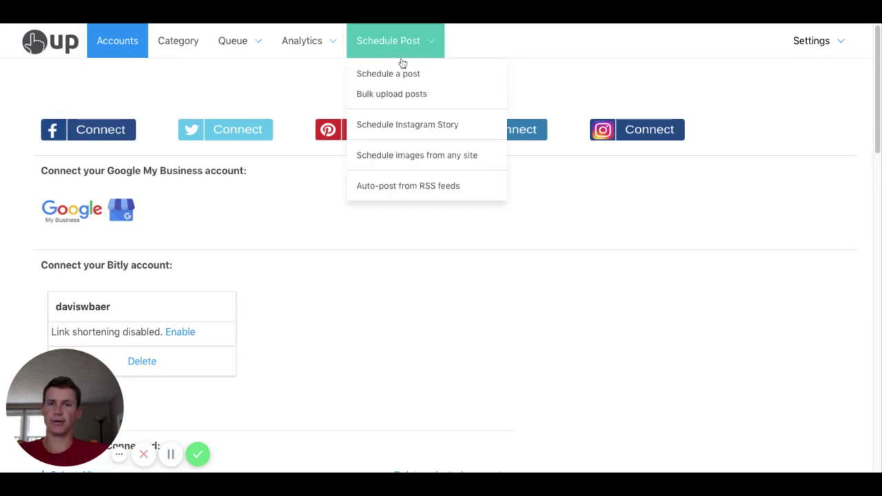
click(412, 187)
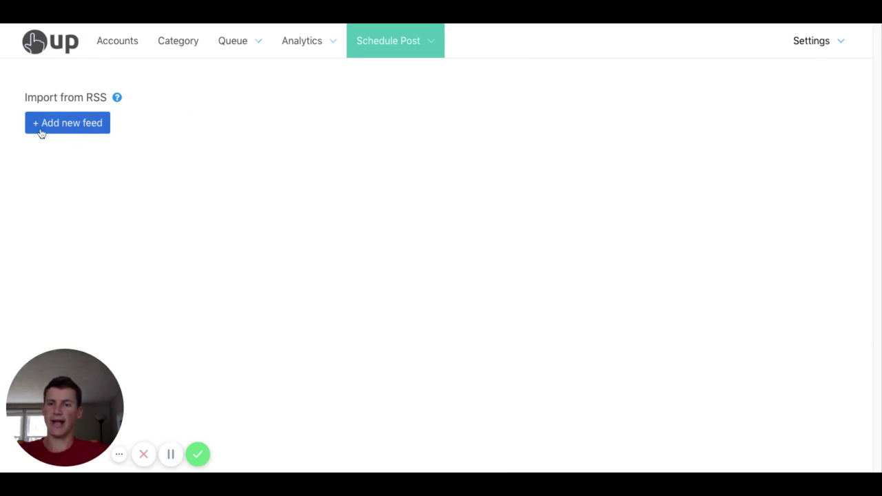
click(68, 129)
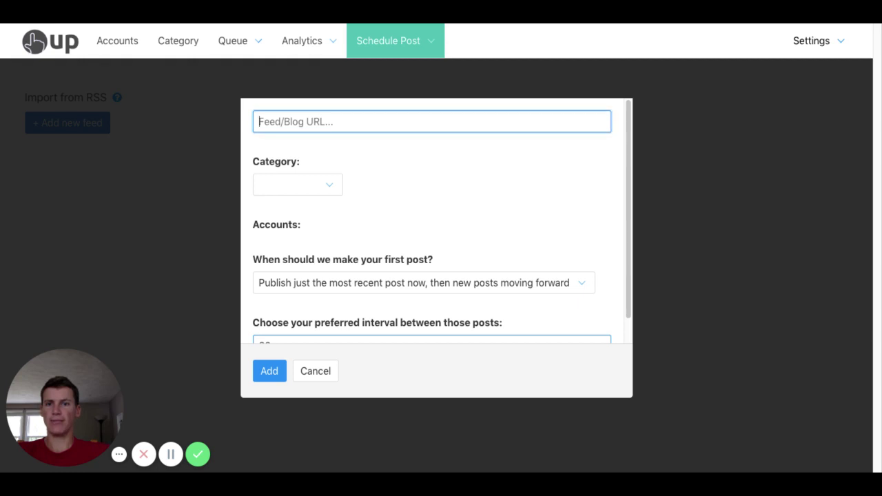
text(https://medium.com/swlh)
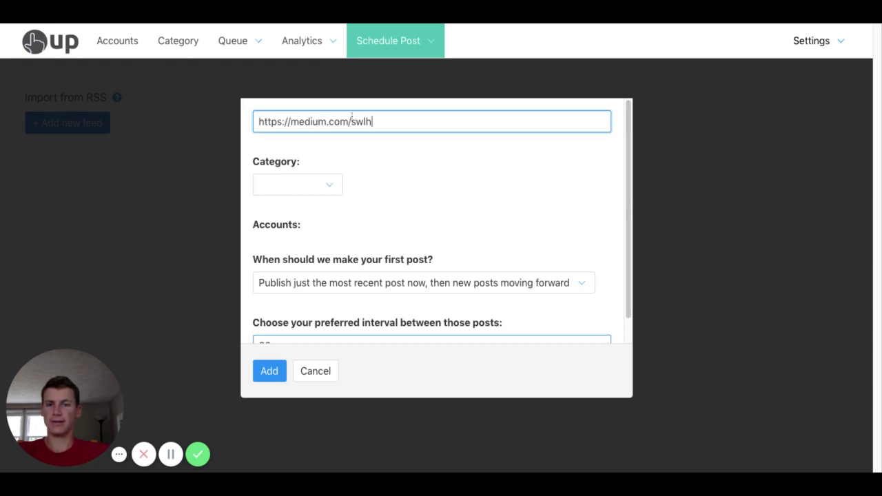
click(317, 188)
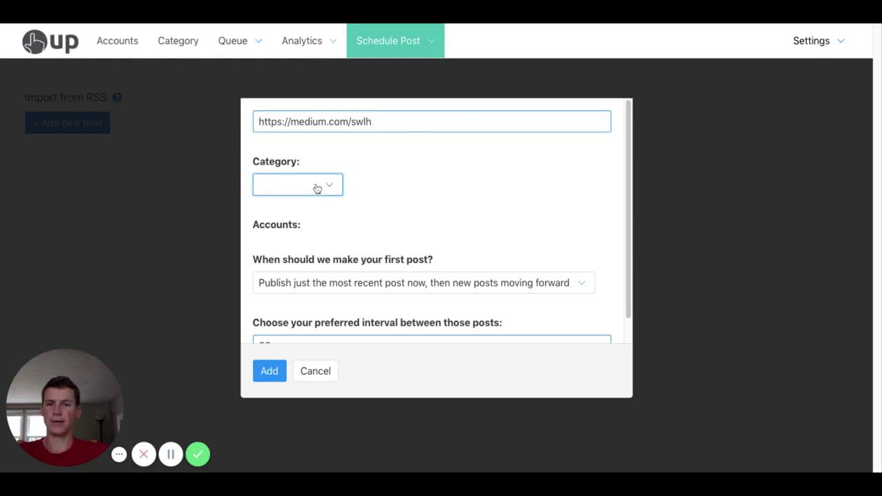
click(309, 222)
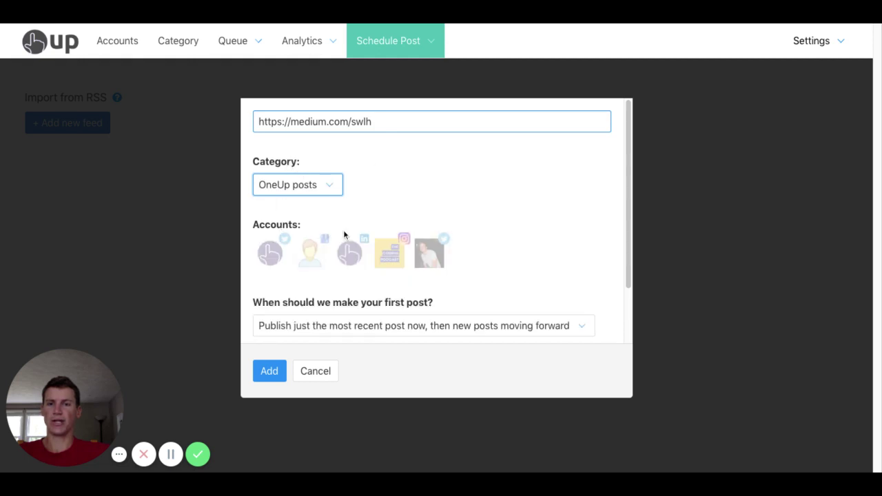
Step: Leave only the Google My Business account selected, deselecting Twitter and LinkedIn
click(269, 253)
click(309, 253)
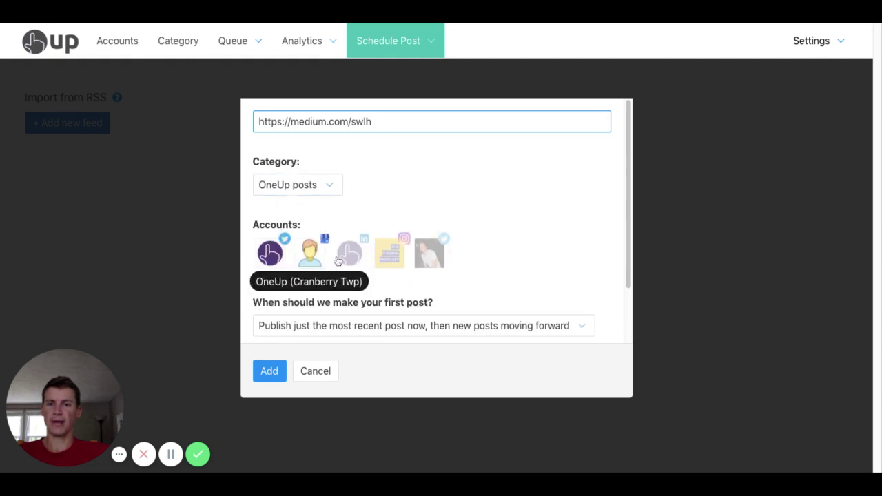
click(348, 254)
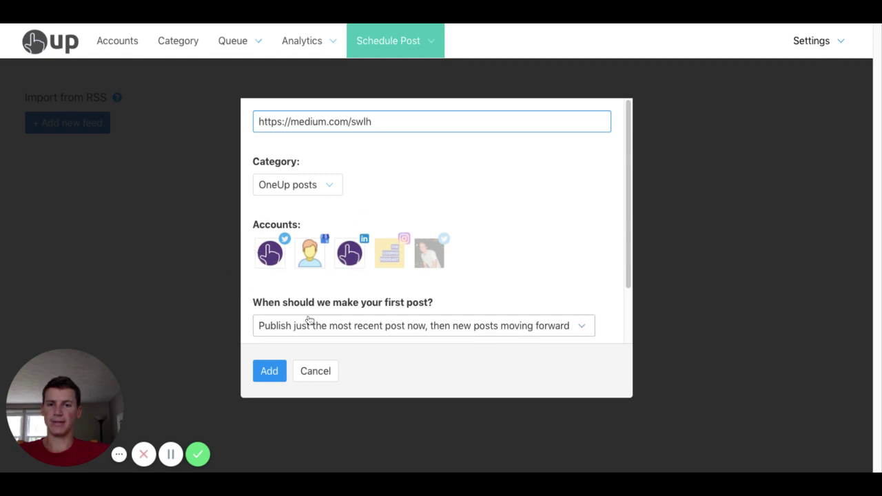
click(271, 255)
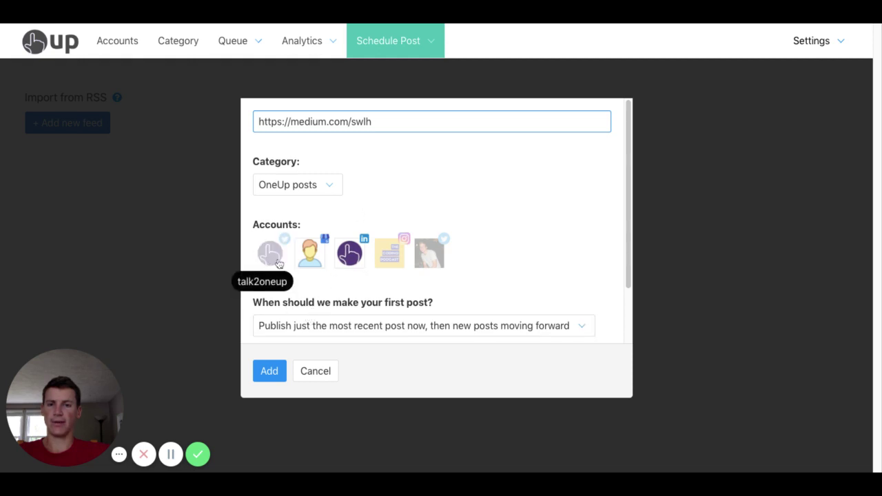
click(344, 256)
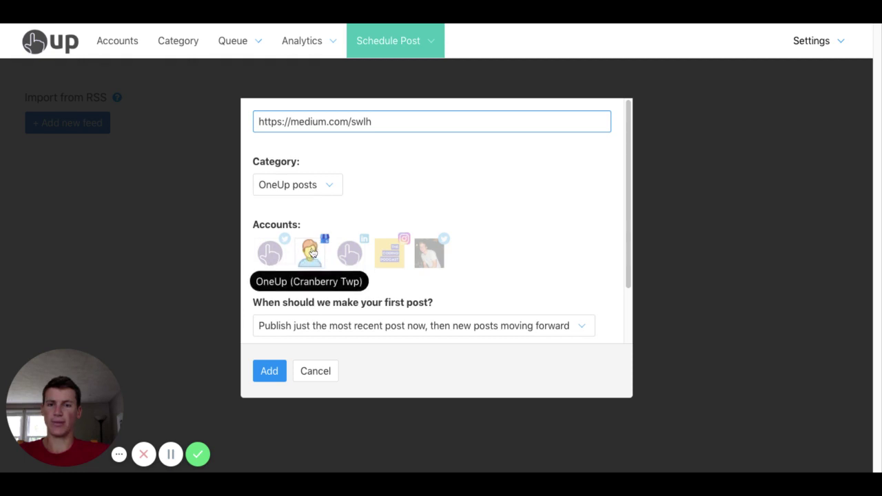
scroll(596, 138, down, 2)
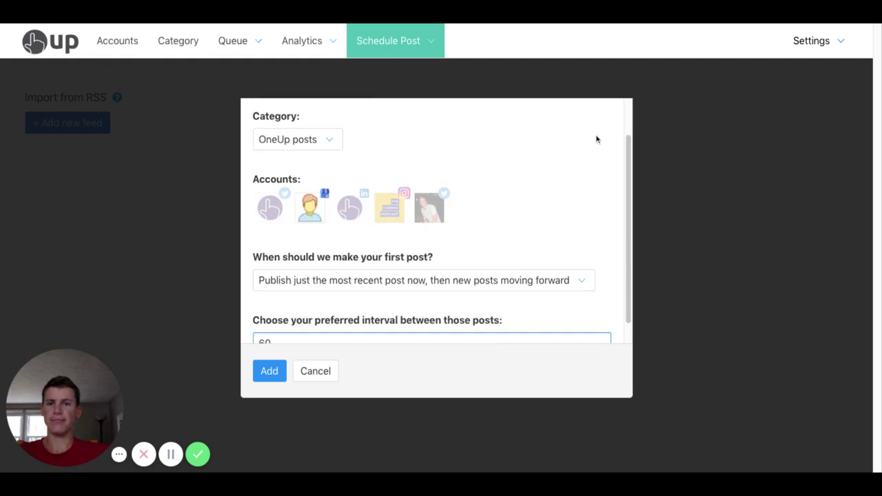
scroll(500, 213, down, 1)
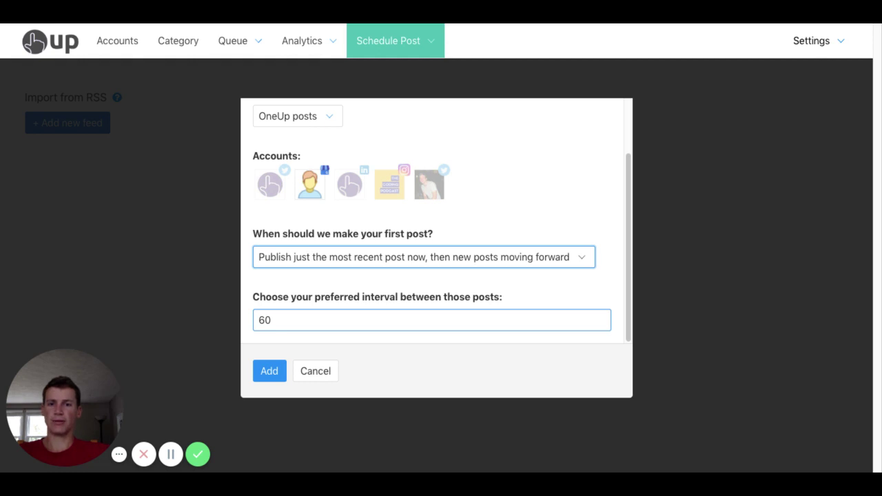
Step: Set the first post option to 'Queue up all posts now (up to max)'
click(359, 274)
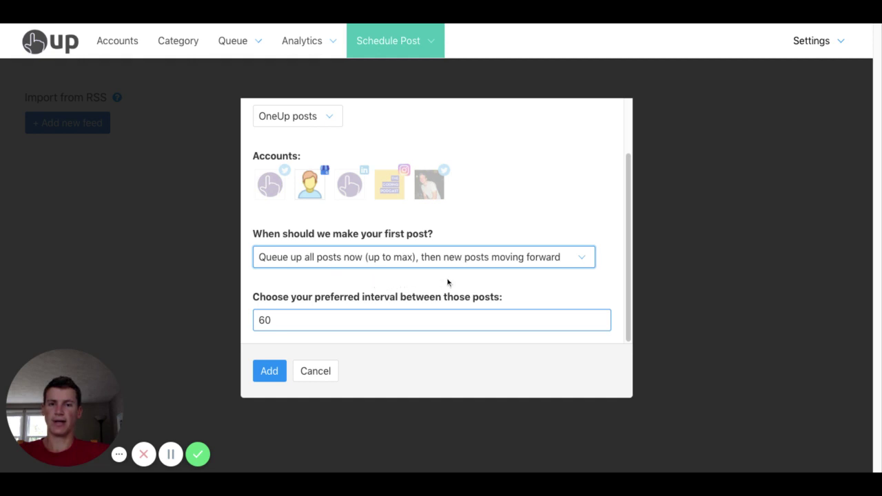
scroll(458, 288, up, 2)
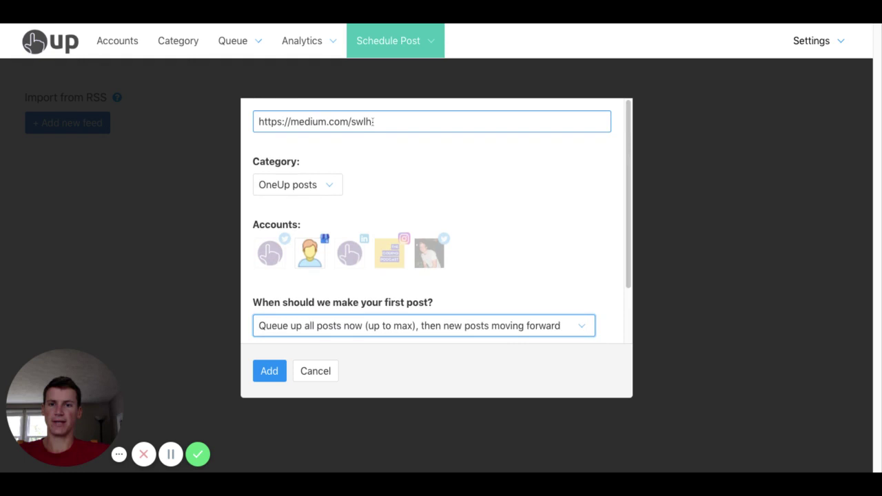
scroll(322, 211, down, 1)
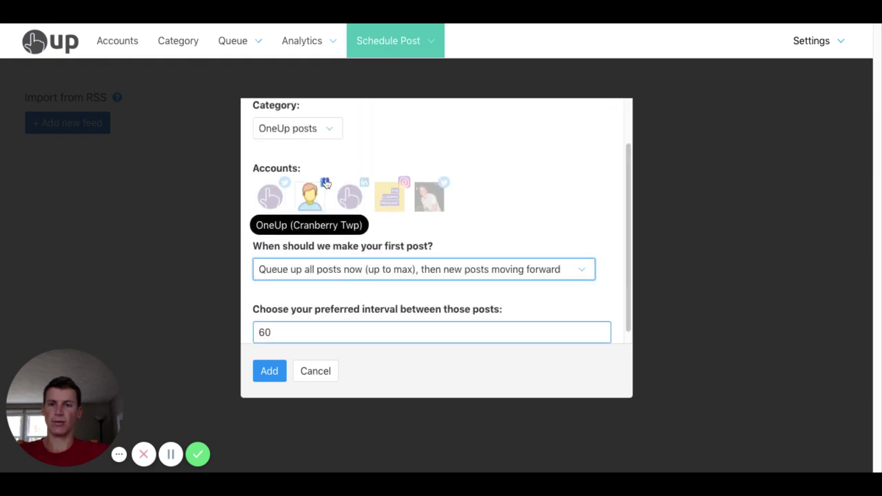
scroll(396, 186, down, 1)
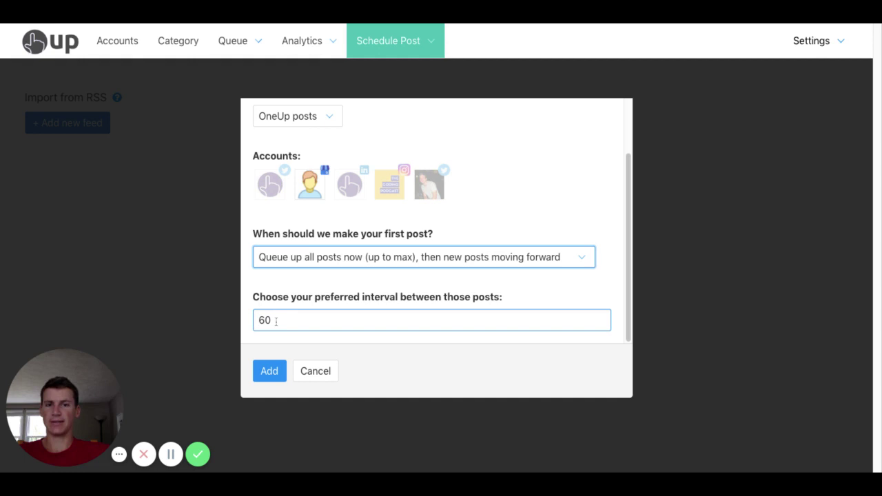
Step: Replace the 60-minute interval between posts with 1440
double_click(276, 319)
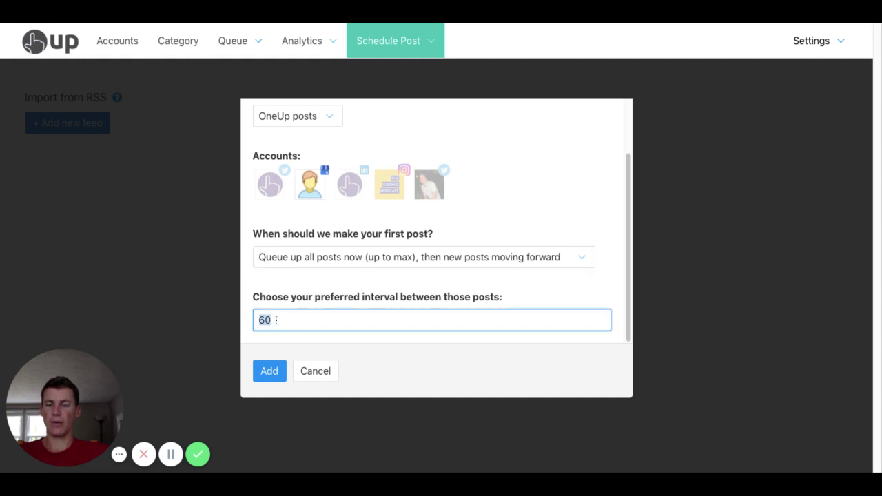
text(1)
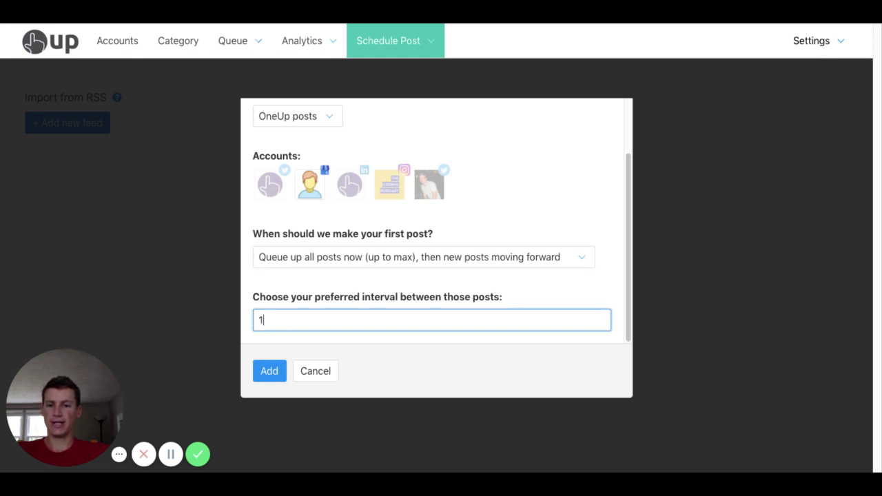
text(440)
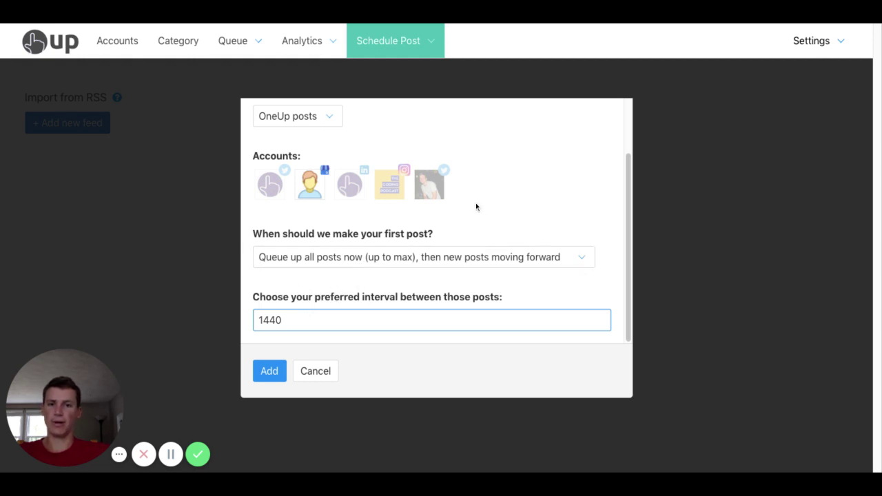
scroll(481, 215, up, 1)
scroll(481, 215, up, 3)
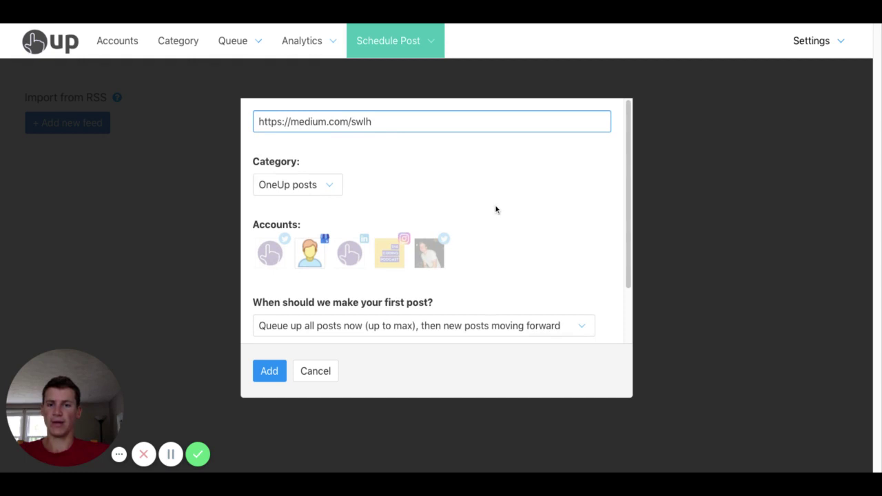
scroll(413, 276, down, 4)
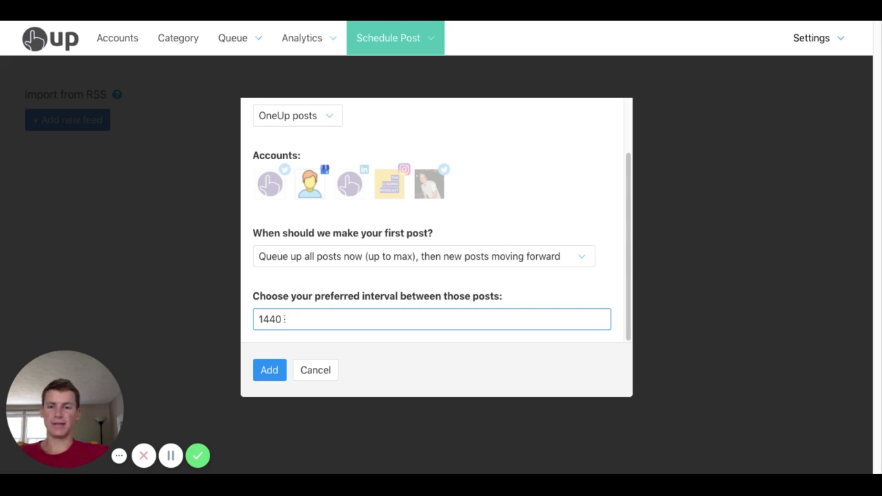
click(283, 319)
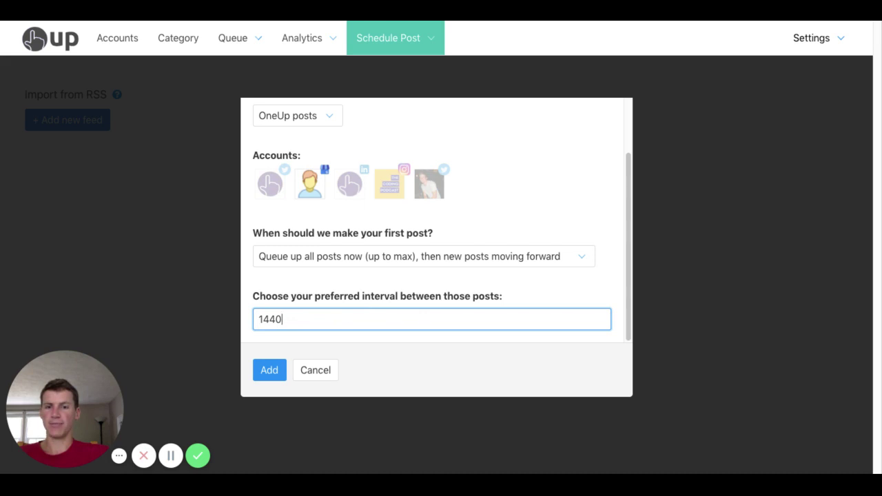
scroll(437, 248, up, 2)
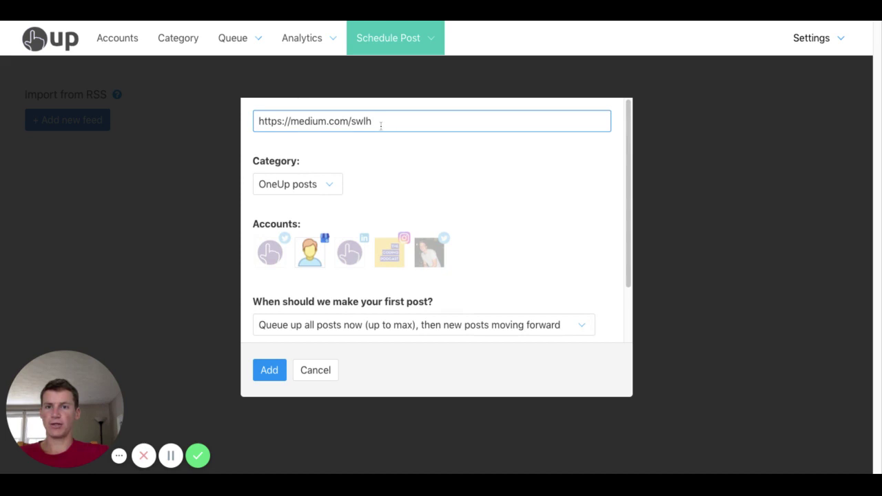
scroll(427, 177, down, 2)
text(1440)
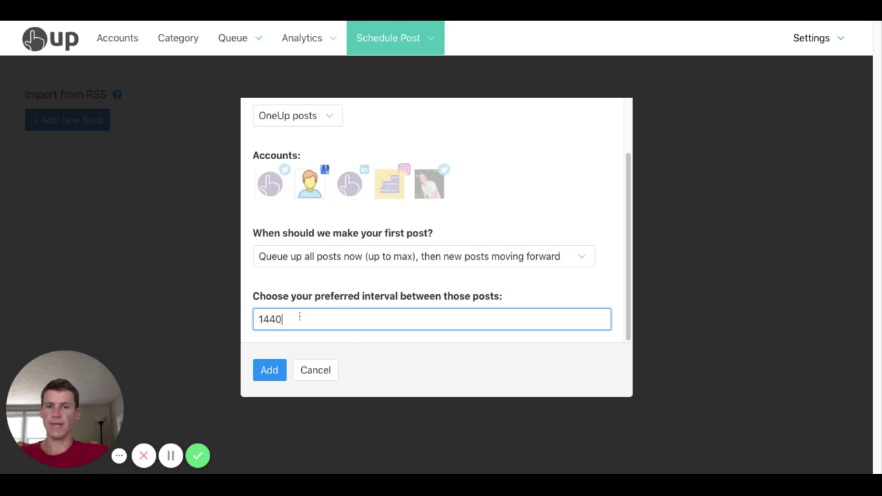
Step: Try 'Publish just the most recent post', then return to 'Queue up all posts now'
click(309, 261)
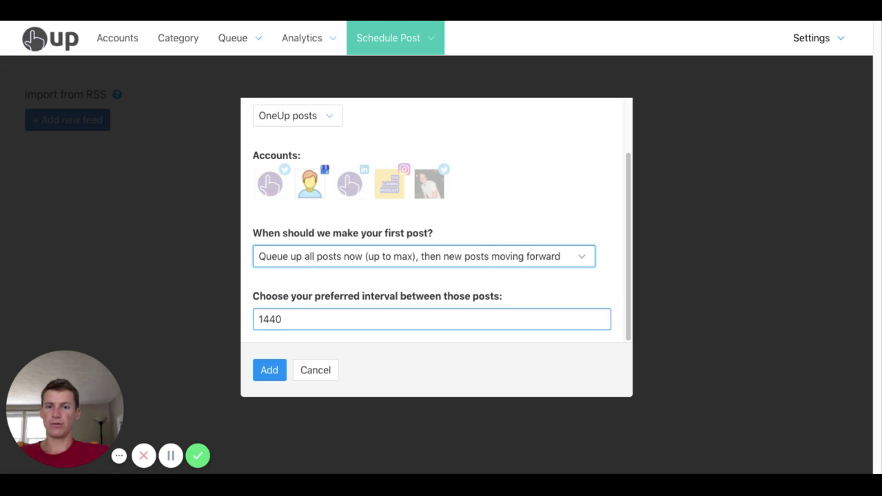
key(Down)
key(Return)
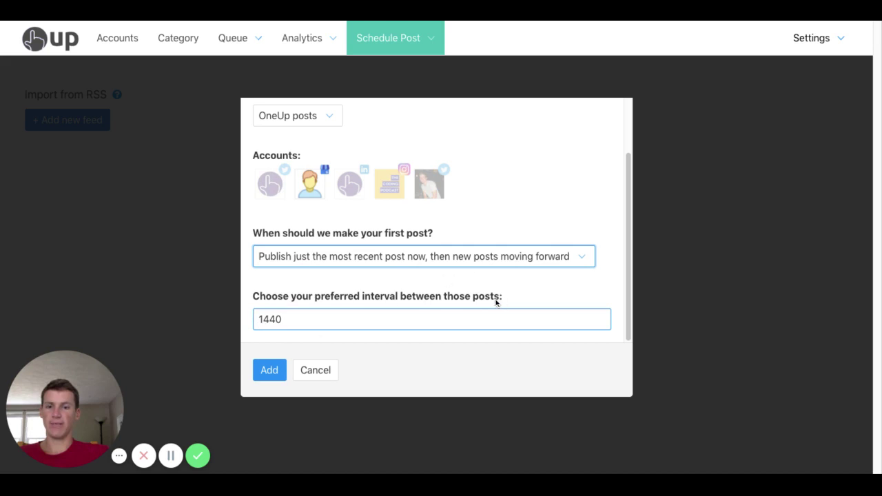
click(384, 257)
click(361, 274)
Step: Save the medium.com/swlh feed with its 1440-minute interval
scroll(327, 299, up, 1)
scroll(313, 305, down, 1)
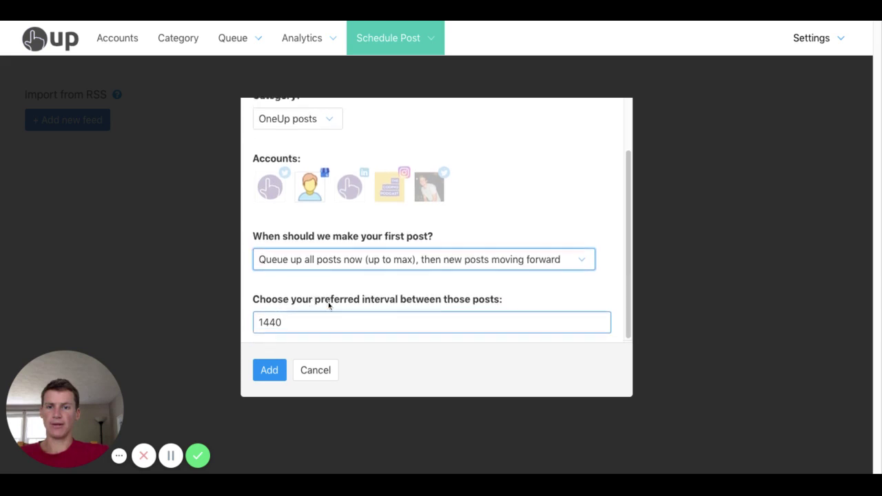
scroll(329, 301, up, 2)
scroll(297, 307, down, 2)
click(273, 381)
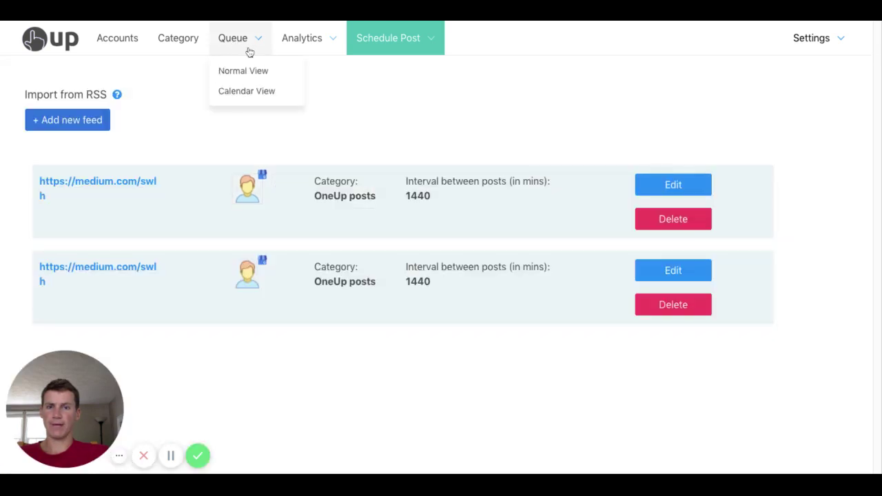
Step: Open the Queue's Normal View to list scheduled posts
mouse_move(240, 55)
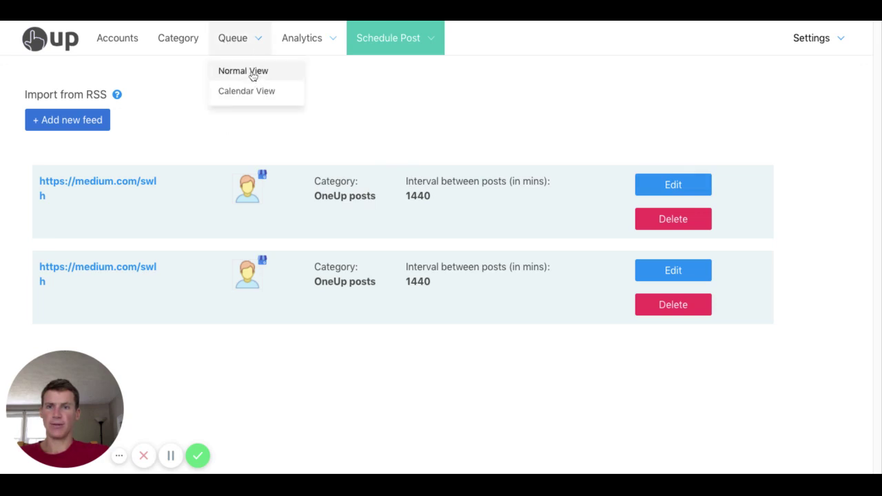
click(252, 74)
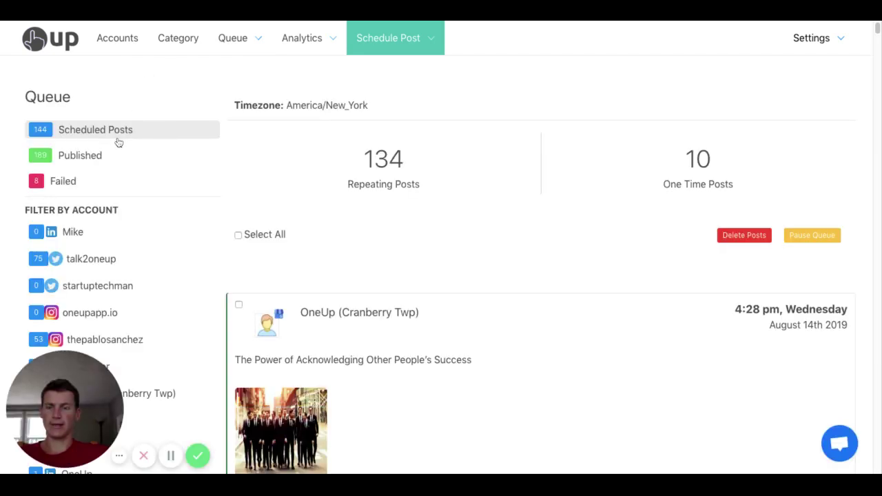
Step: Scroll the queue to the Medium post 'The Power of Acknowledging Other People's Success'
scroll(208, 131, down, 2)
scroll(208, 131, down, 2)
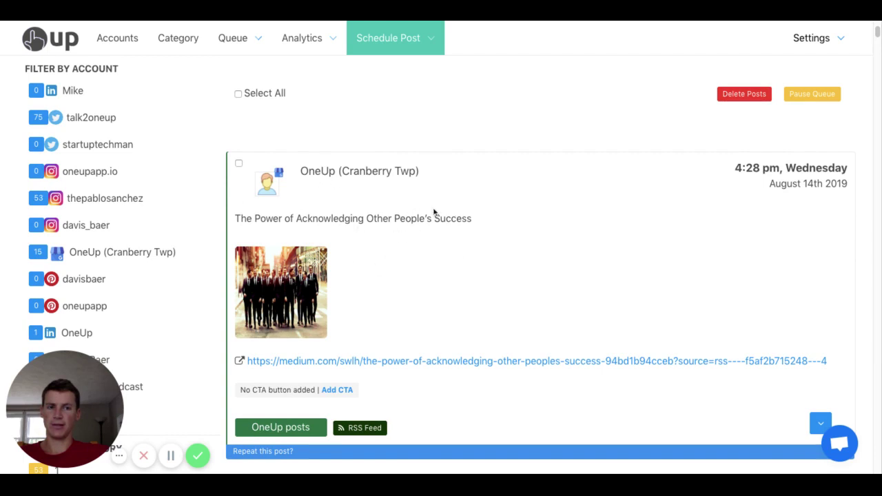
scroll(396, 219, down, 1)
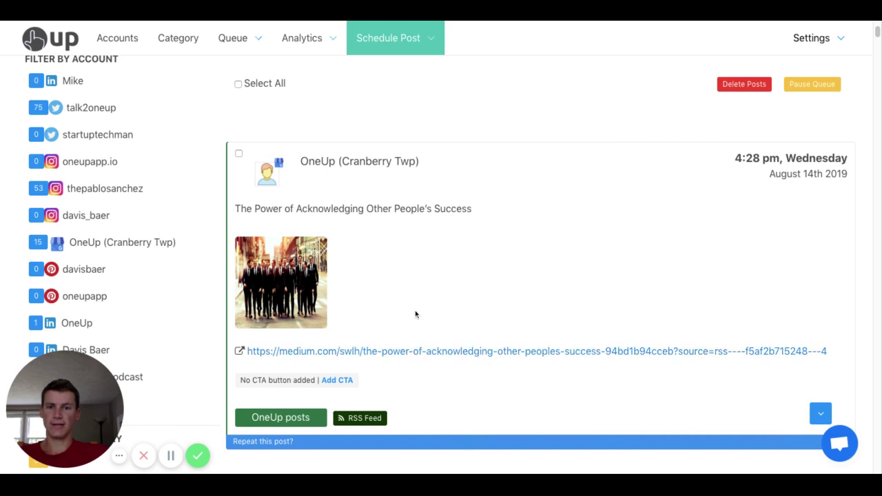
mouse_move(293, 268)
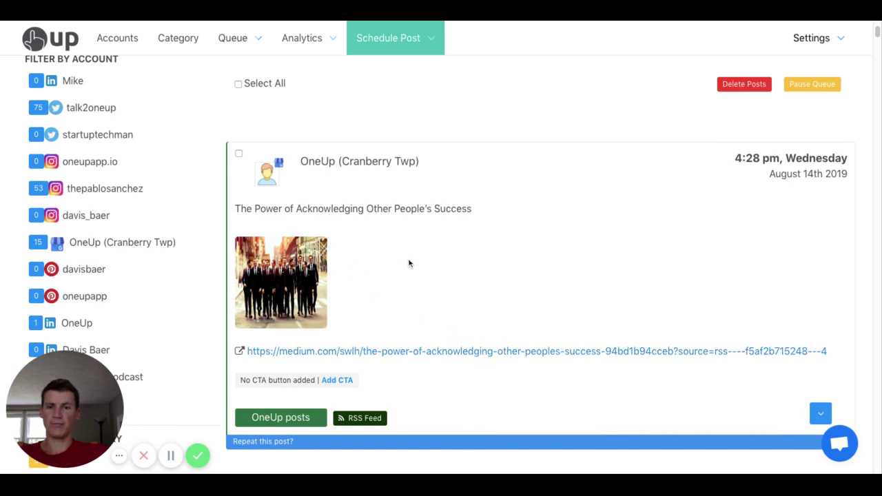